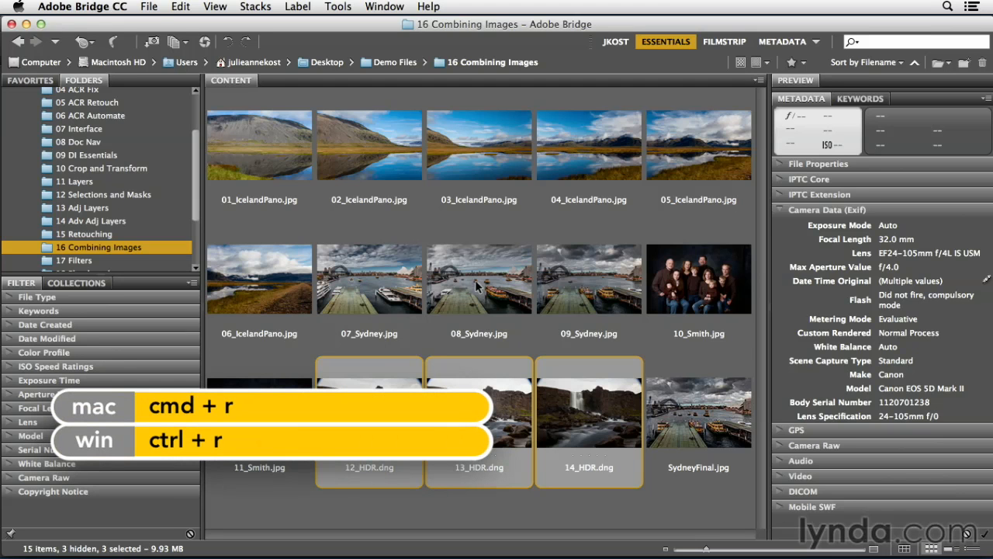
- Open the three selected HDR DNG files in Camera Raw and enable Remove Chromatic Aberration and Lens Profile Corrections on all of them
{"action": "key", "text": "super+r"}
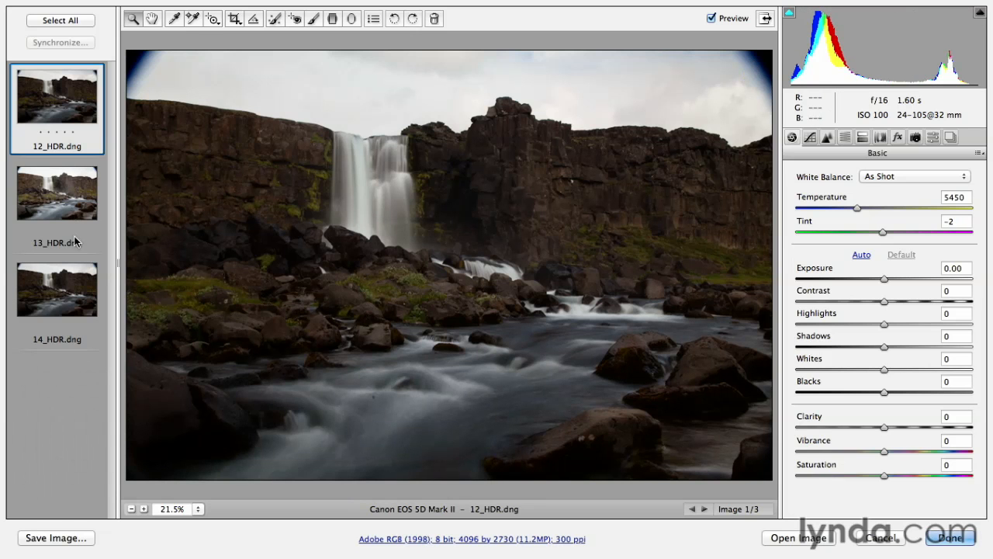
{"action": "left_click", "coordinate": [69, 23]}
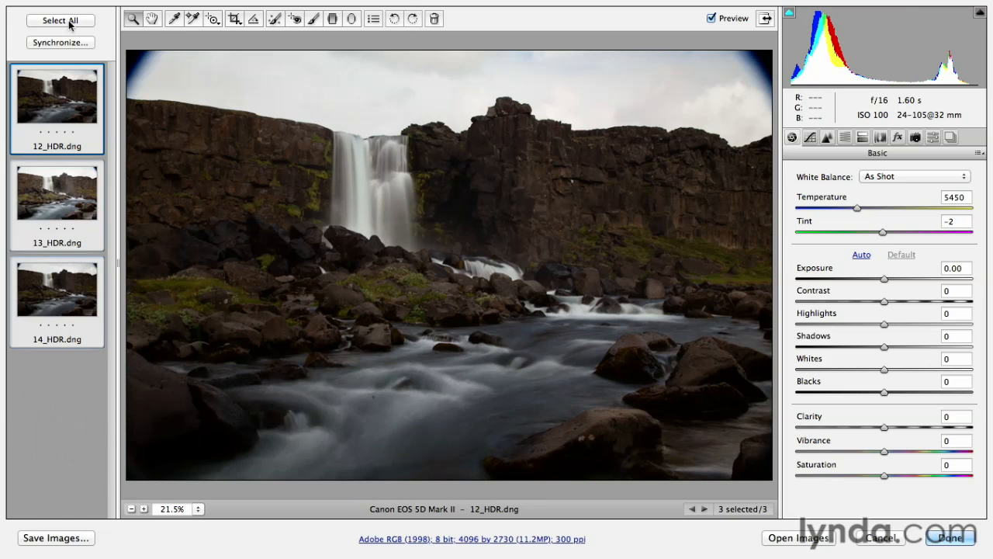
{"action": "left_click", "coordinate": [881, 137]}
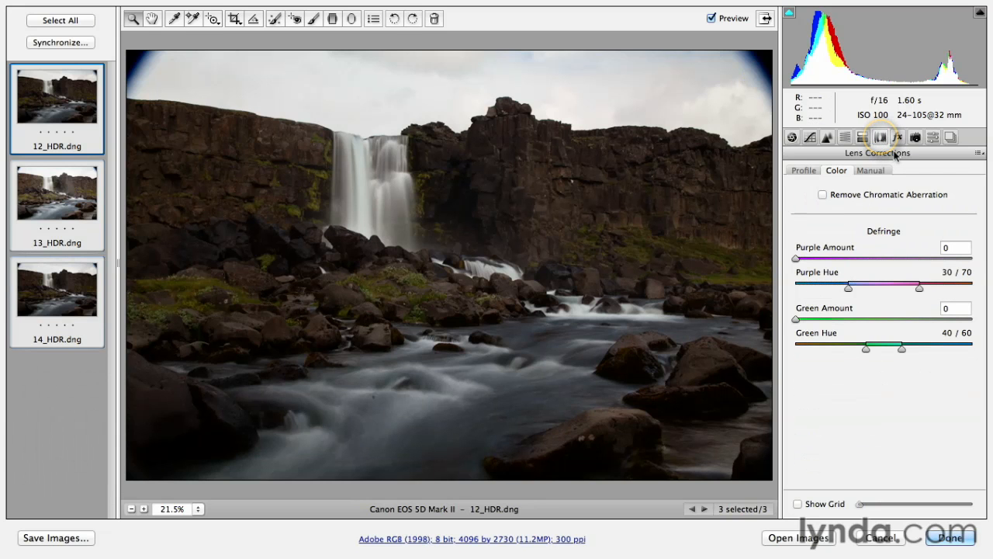
{"action": "left_click", "coordinate": [822, 196]}
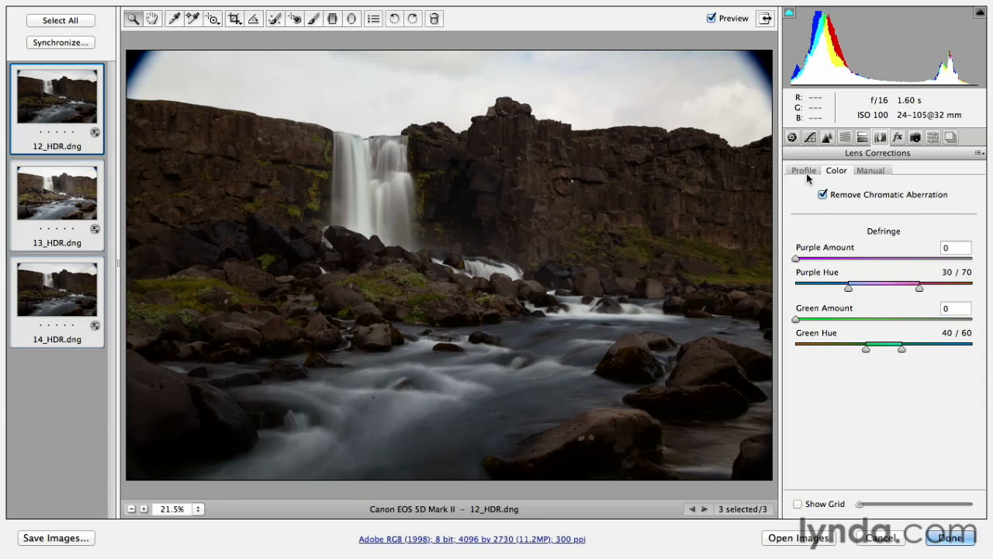
{"action": "left_click", "coordinate": [804, 170]}
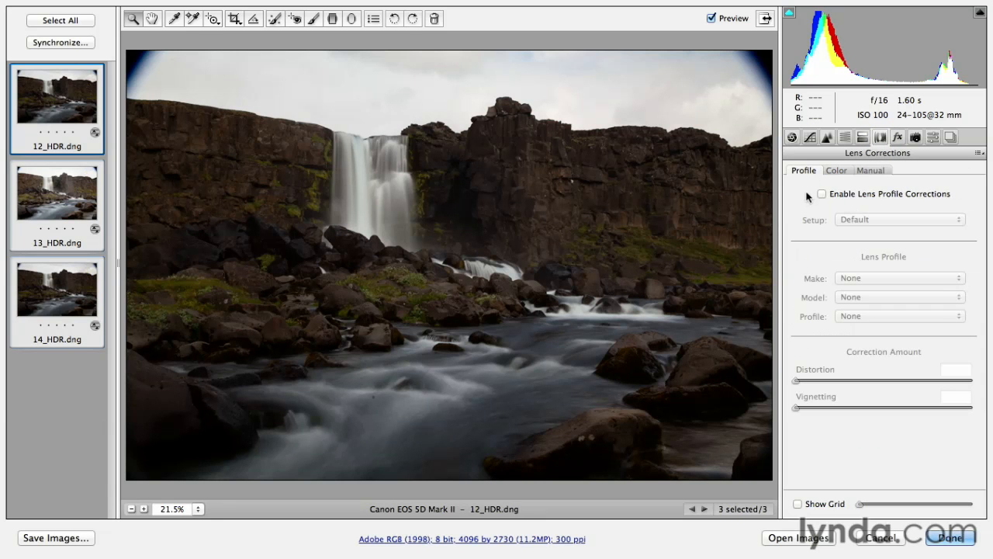
{"action": "left_click", "coordinate": [820, 194]}
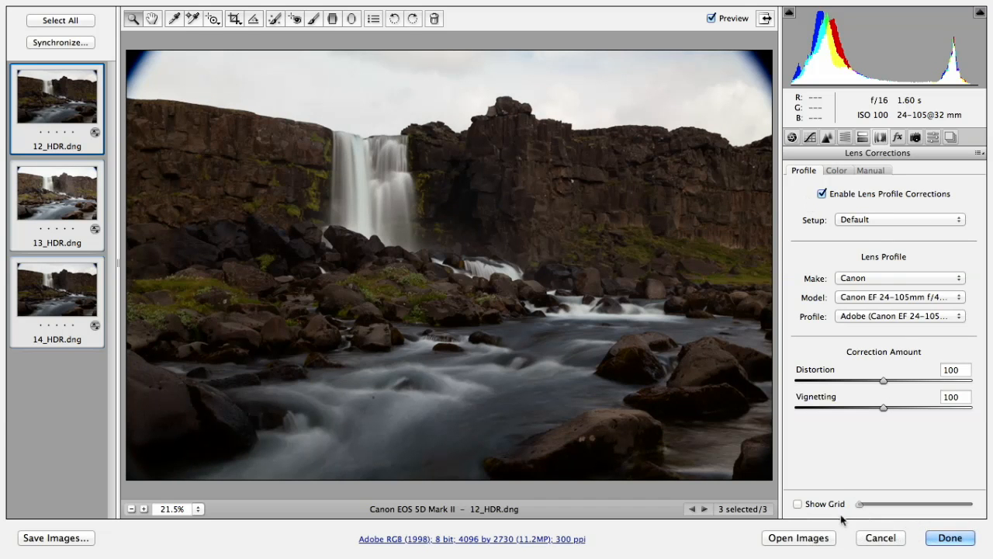
{"action": "left_click", "coordinate": [950, 538]}
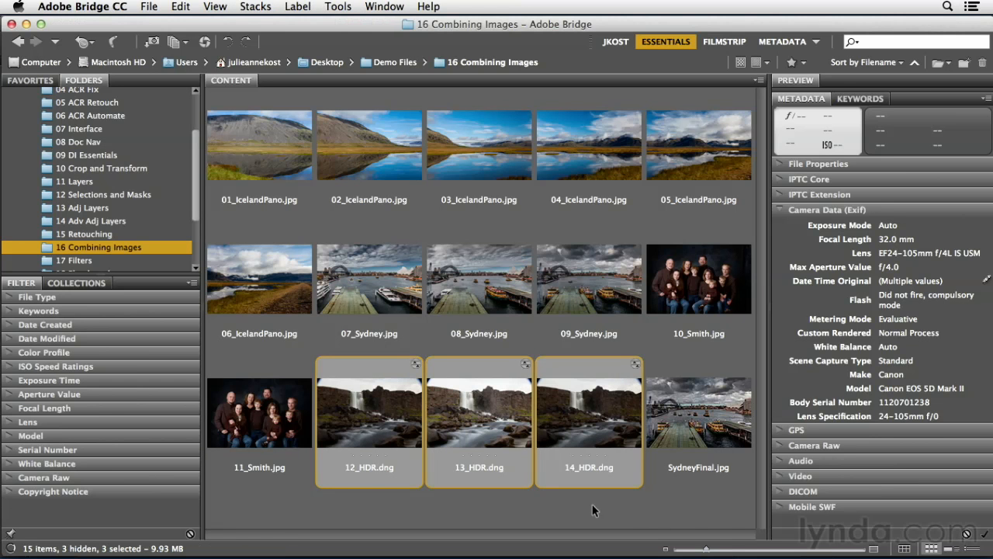
- Send the three selected HDR DNG files to Photoshop's Merge to HDR Pro
{"action": "left_click", "coordinate": [338, 7]}
{"action": "mouse_move", "coordinate": [353, 130]}
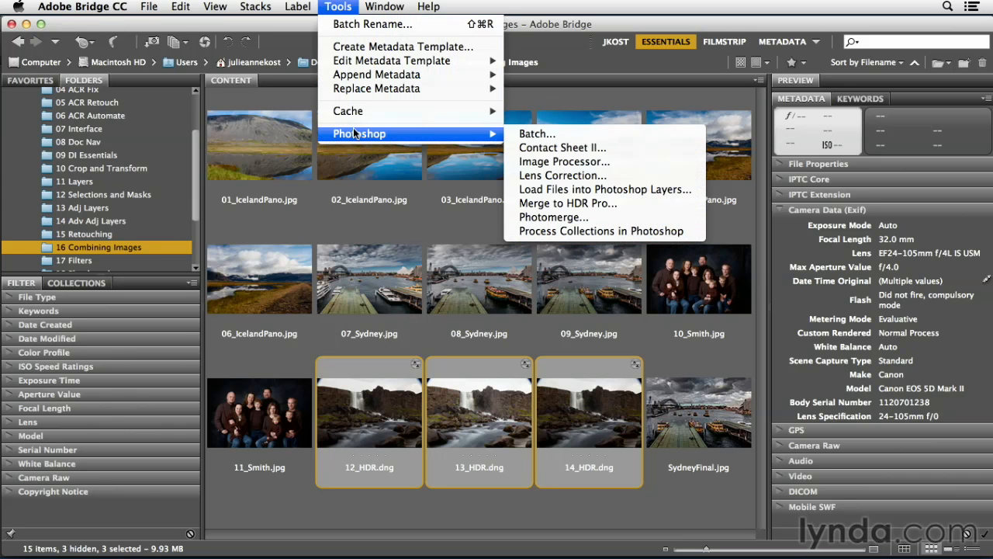
{"action": "left_click", "coordinate": [619, 204]}
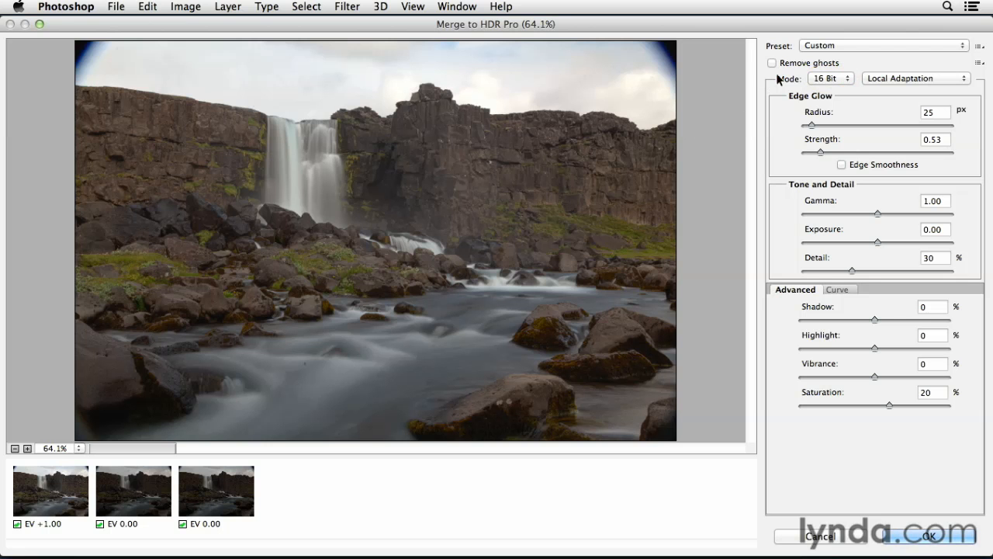
- Set the merge to 32 Bit with ghosts removed based on the middle EV 0.00 exposure, and continue to toning in ACR
{"action": "left_click", "coordinate": [830, 81]}
{"action": "left_click", "coordinate": [829, 67]}
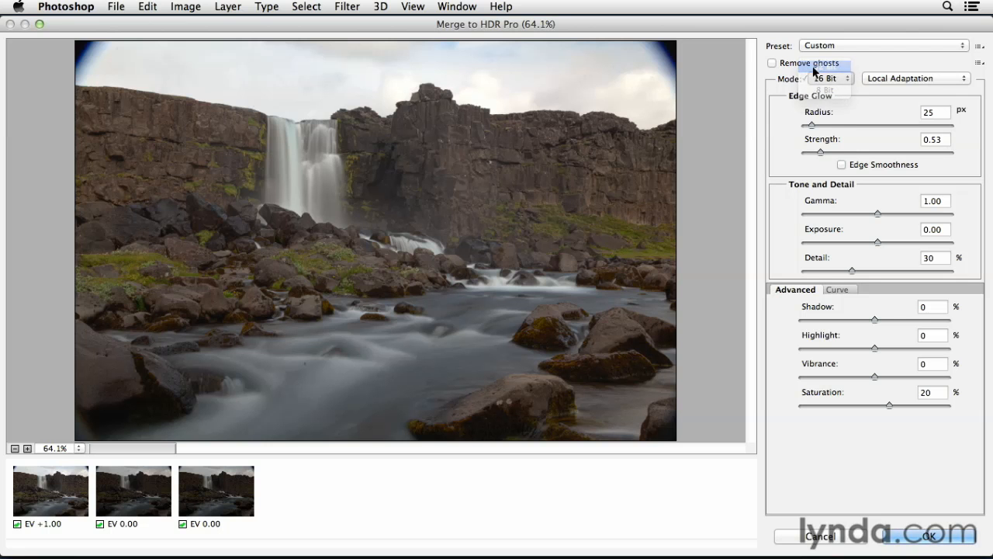
{"action": "left_click", "coordinate": [772, 62]}
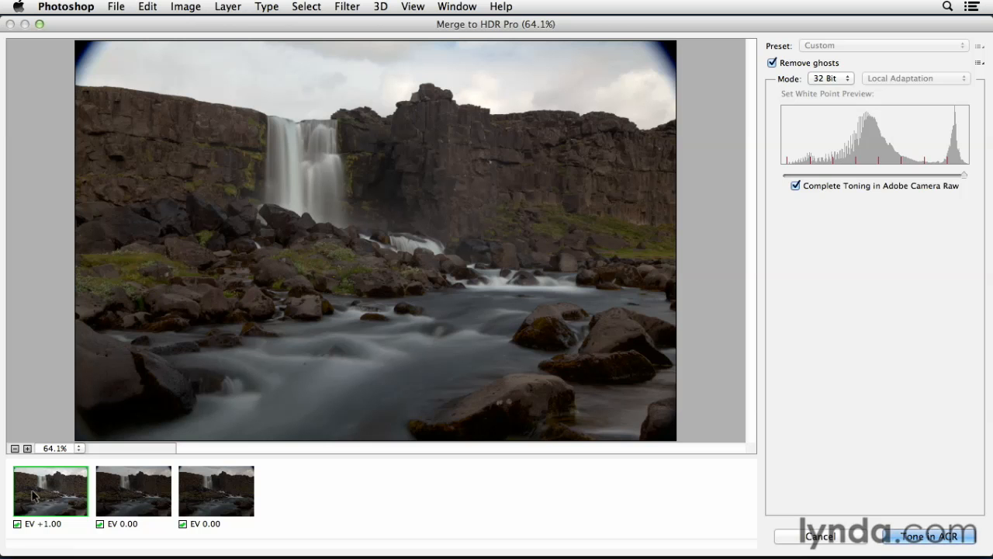
{"action": "left_click", "coordinate": [114, 494]}
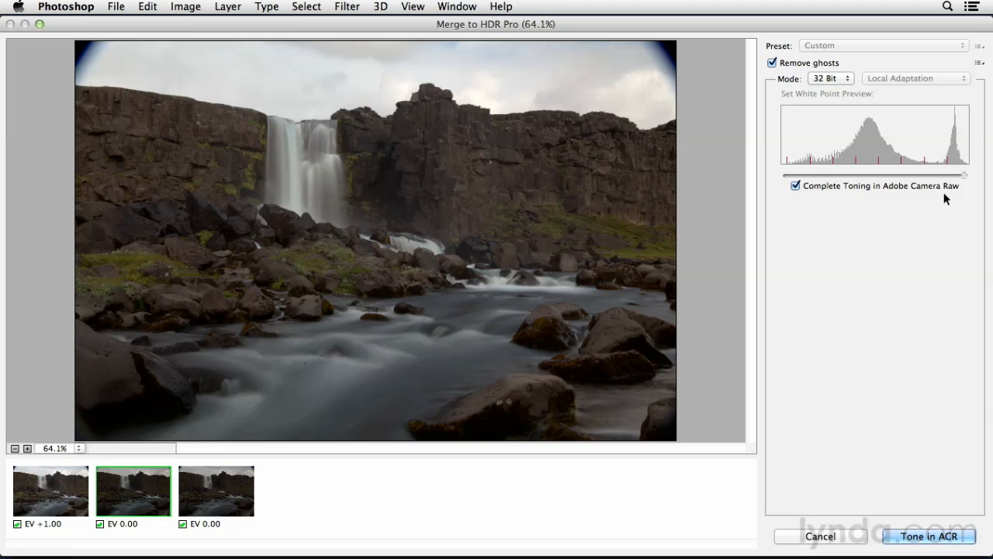
{"action": "left_click", "coordinate": [921, 537]}
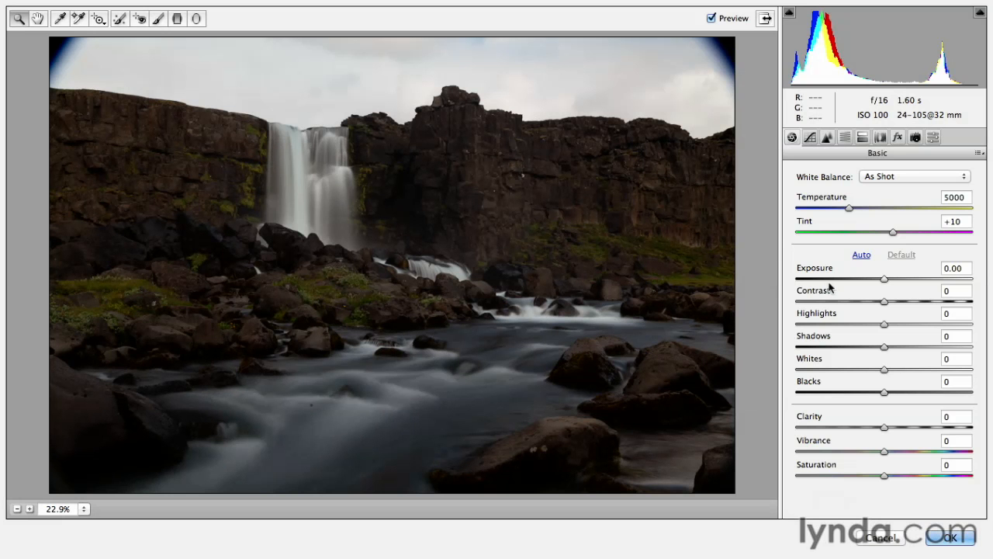
- Set the merged image's Exposure to +0.50, Whites to +26 and Highlights to -86
{"action": "left_click_drag", "start_coordinate": [885, 286], "coordinate": [891, 285]}
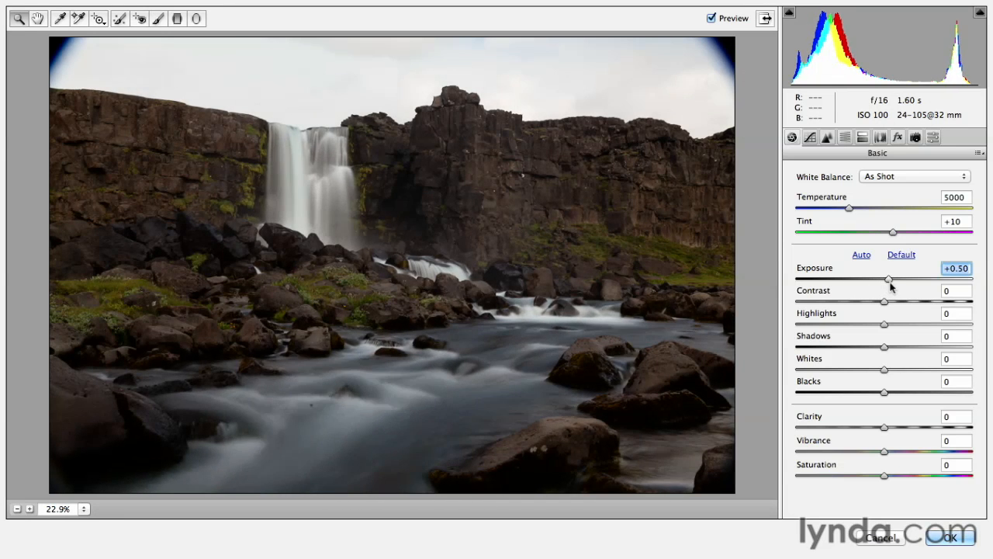
{"action": "left_click_drag", "start_coordinate": [882, 371], "coordinate": [907, 369]}
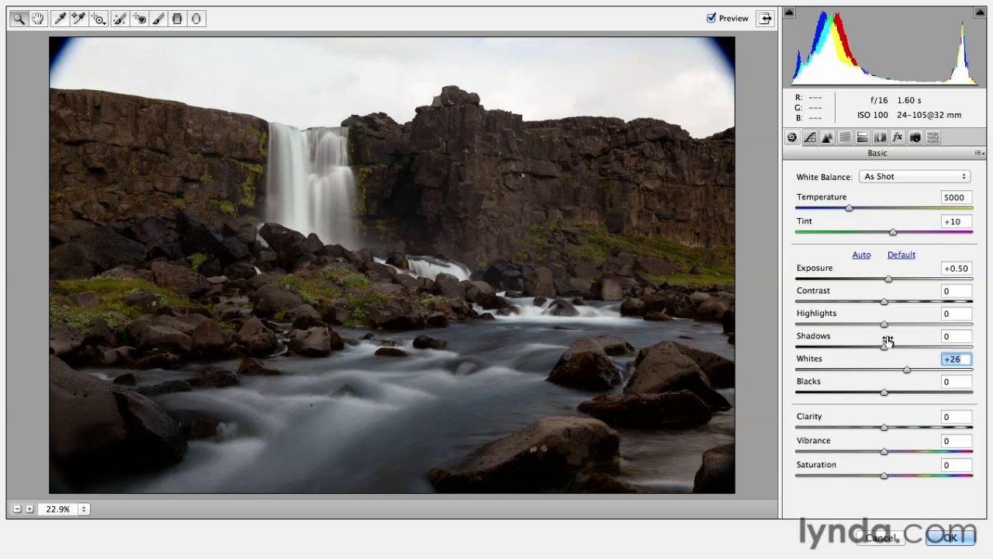
{"action": "left_click", "coordinate": [882, 325]}
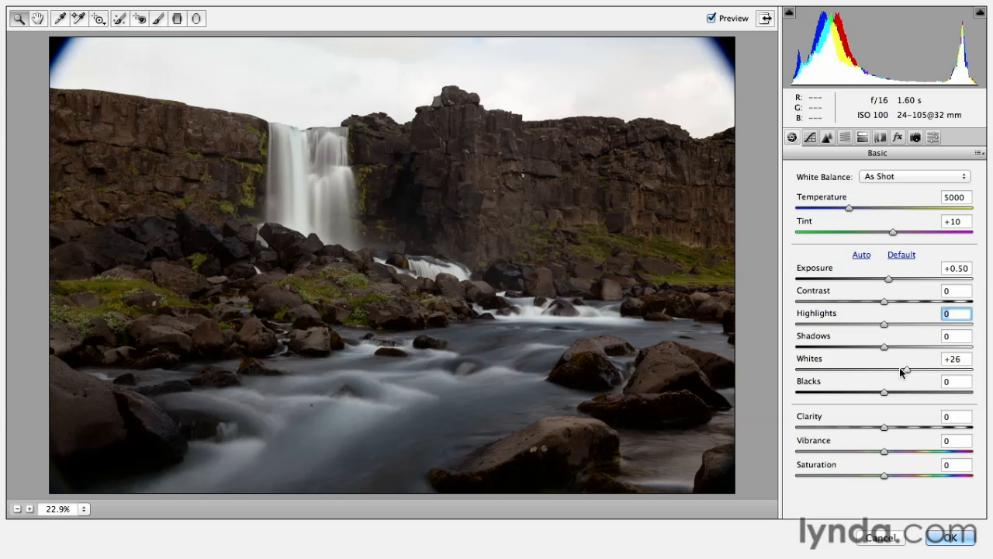
{"action": "left_click_drag", "start_coordinate": [884, 326], "coordinate": [836, 326]}
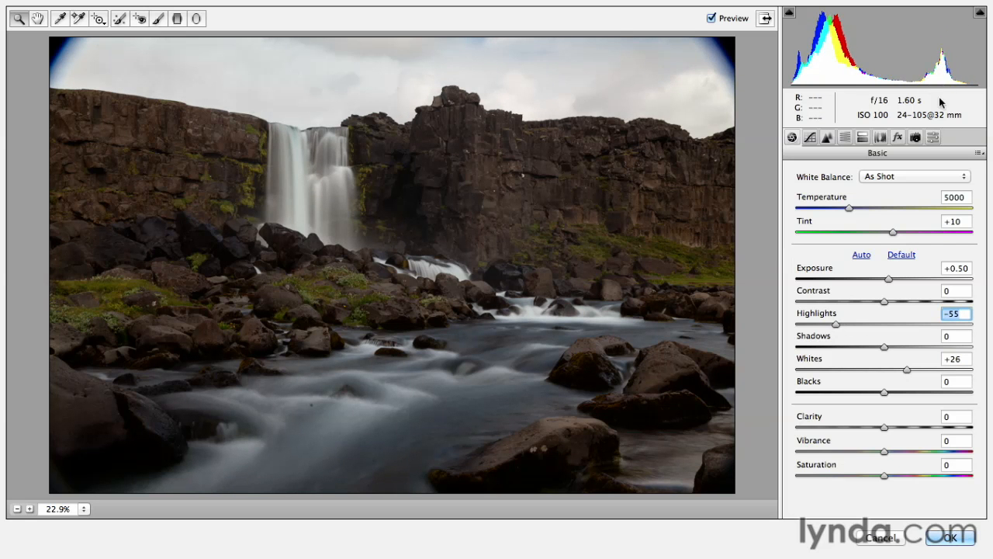
{"action": "left_click_drag", "start_coordinate": [831, 327], "coordinate": [805, 327]}
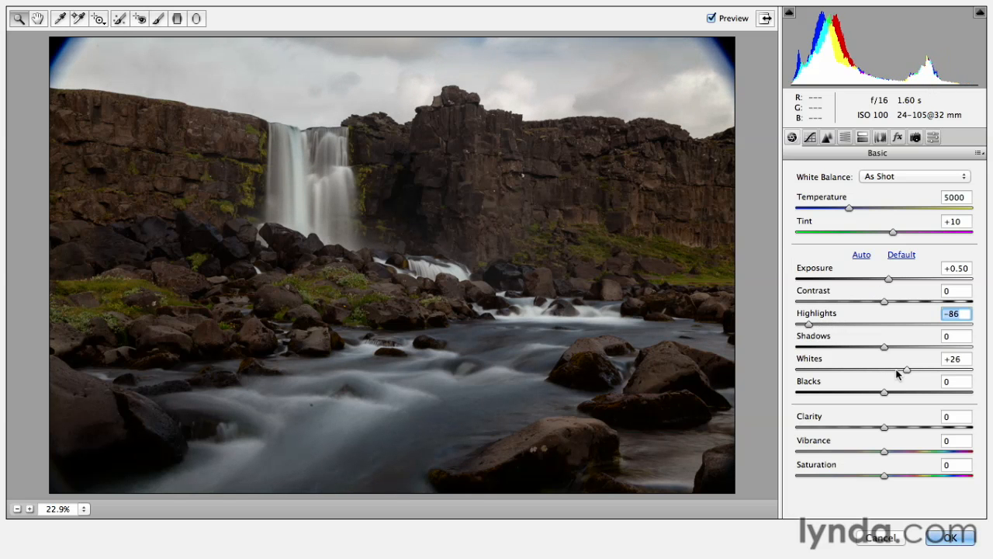
- Check the highlight clipping warning with Whites at +70, and reduce Whites to +54
{"action": "left_click_drag", "start_coordinate": [906, 370], "coordinate": [946, 378]}
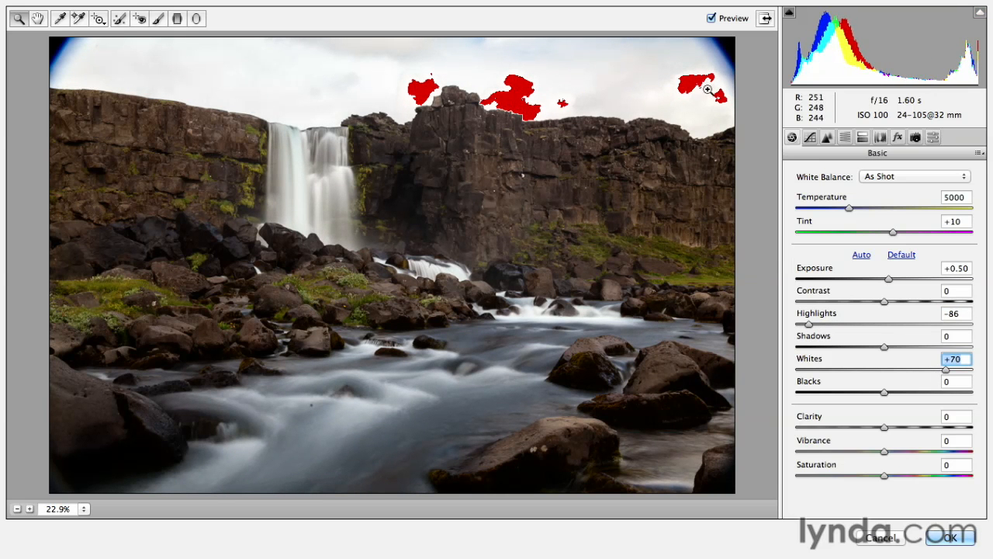
{"action": "left_click", "coordinate": [979, 13]}
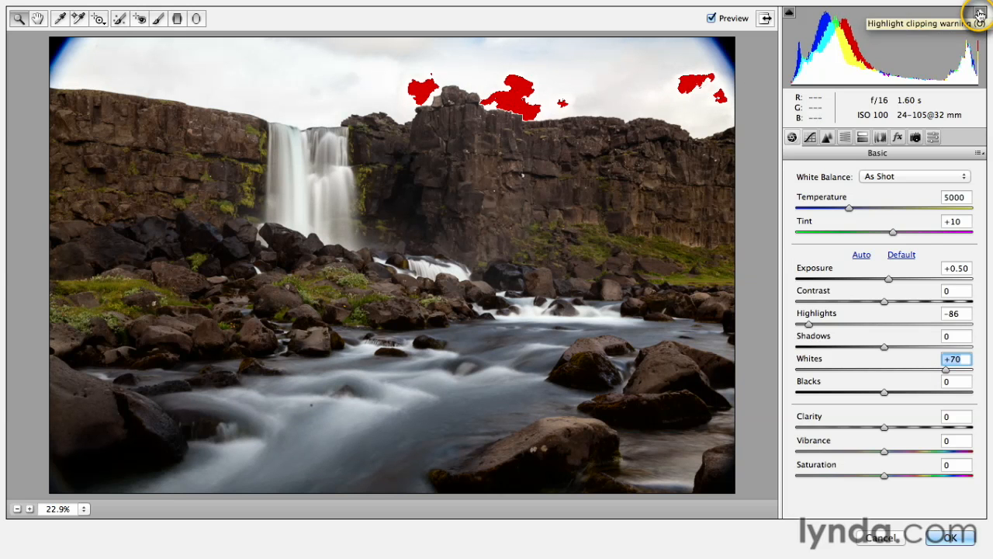
{"action": "left_click", "coordinate": [979, 13]}
{"action": "left_click", "coordinate": [979, 14]}
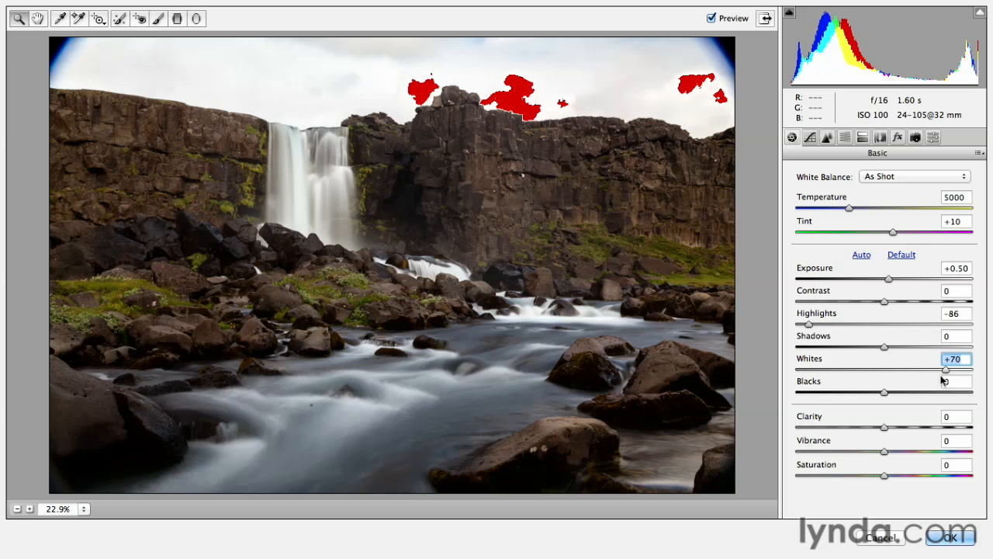
{"action": "left_click_drag", "start_coordinate": [945, 373], "coordinate": [931, 372]}
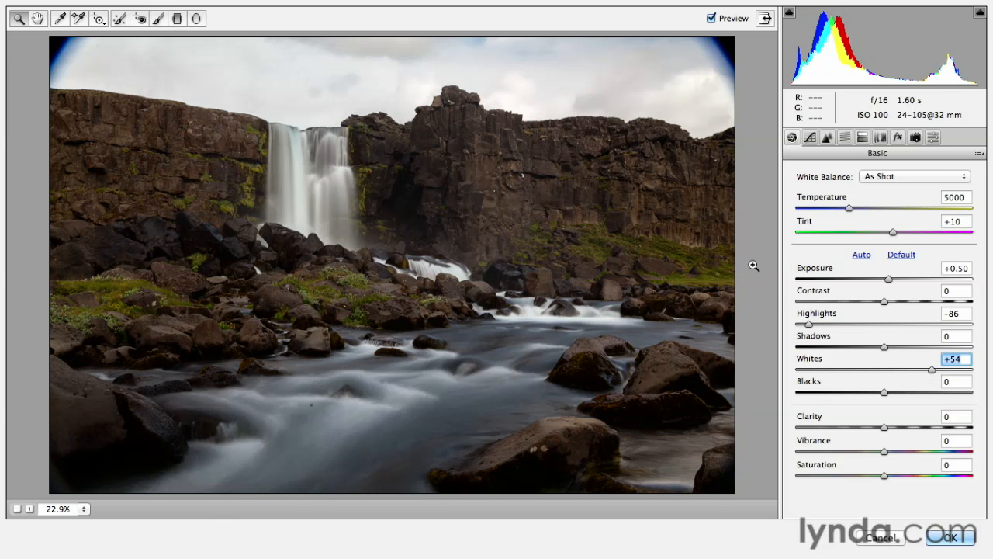
- Compare the image with the preview off and on, and set Shadows to +29
{"action": "key", "text": "p"}
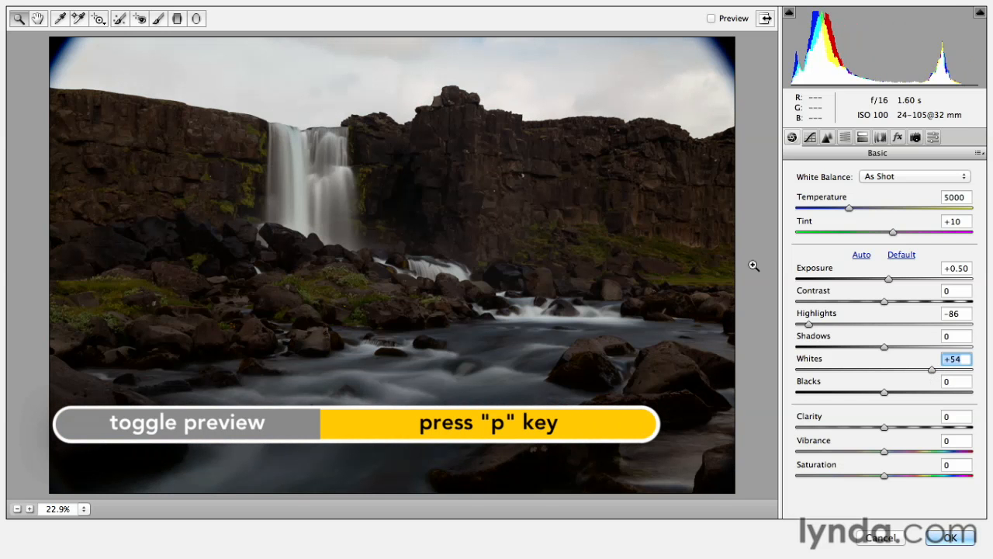
{"action": "key", "text": "p"}
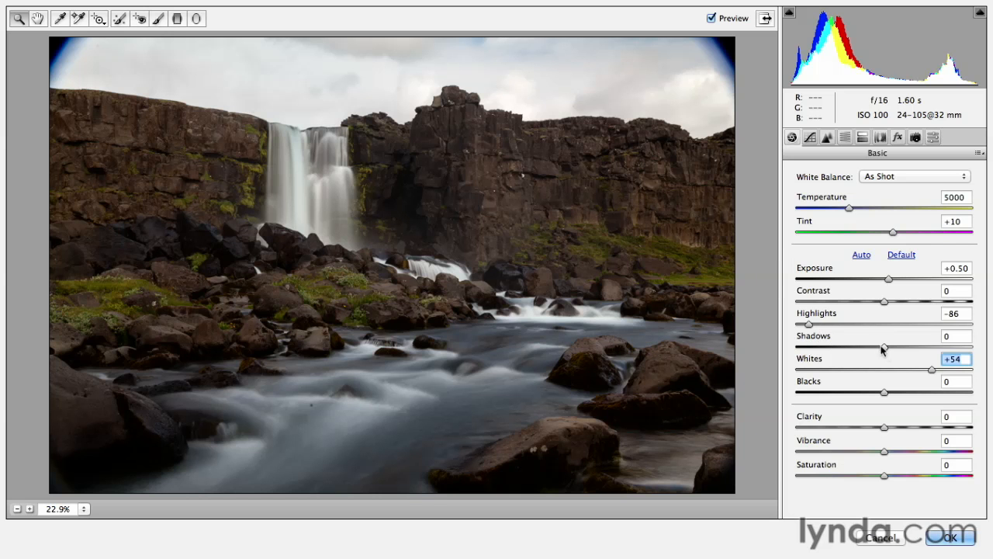
{"action": "left_click_drag", "start_coordinate": [884, 347], "coordinate": [912, 351]}
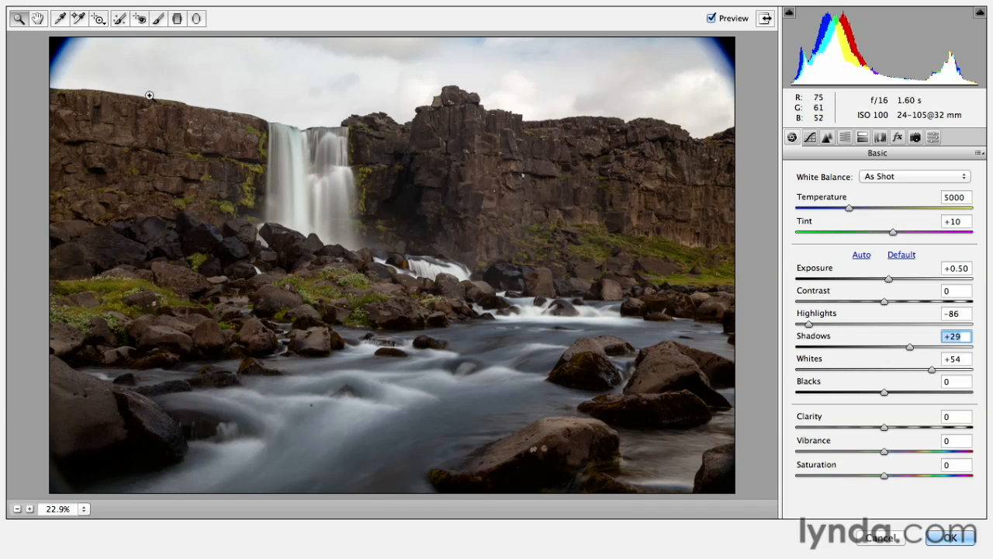
- Heal the small dark spot in the river with a size 2 Spot Removal brush
{"action": "left_click", "coordinate": [119, 18]}
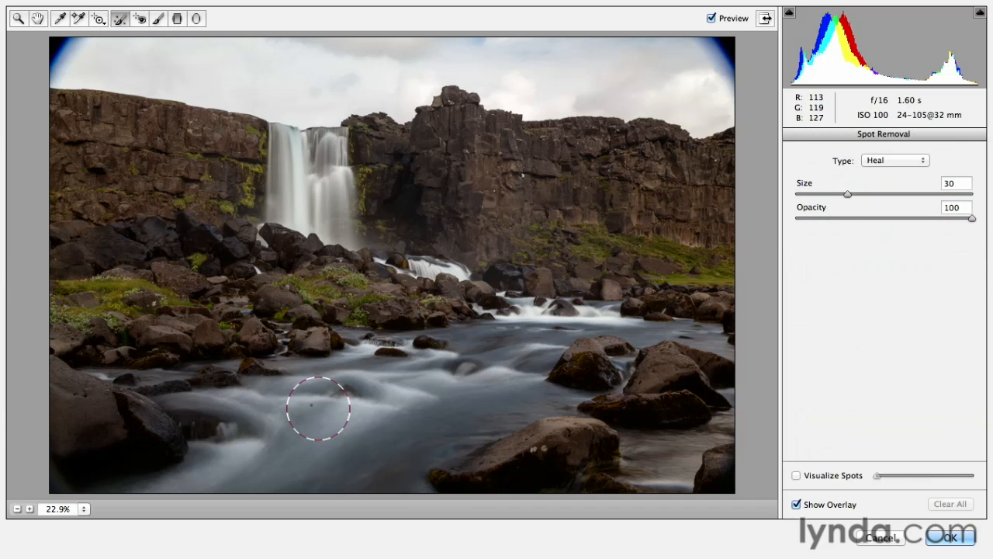
{"action": "key", "text": "bracketleft"}
{"action": "key", "text": "bracketleft"}
{"action": "key", "text": "bracketleft"}
{"action": "key", "text": "bracketleft"}
{"action": "key", "text": "bracketleft"}
{"action": "key", "text": "bracketleft"}
{"action": "key", "text": "bracketleft"}
{"action": "key", "text": "bracketleft"}
{"action": "key", "text": "bracketleft"}
{"action": "key", "text": "bracketleft"}
{"action": "key", "text": "bracketleft"}
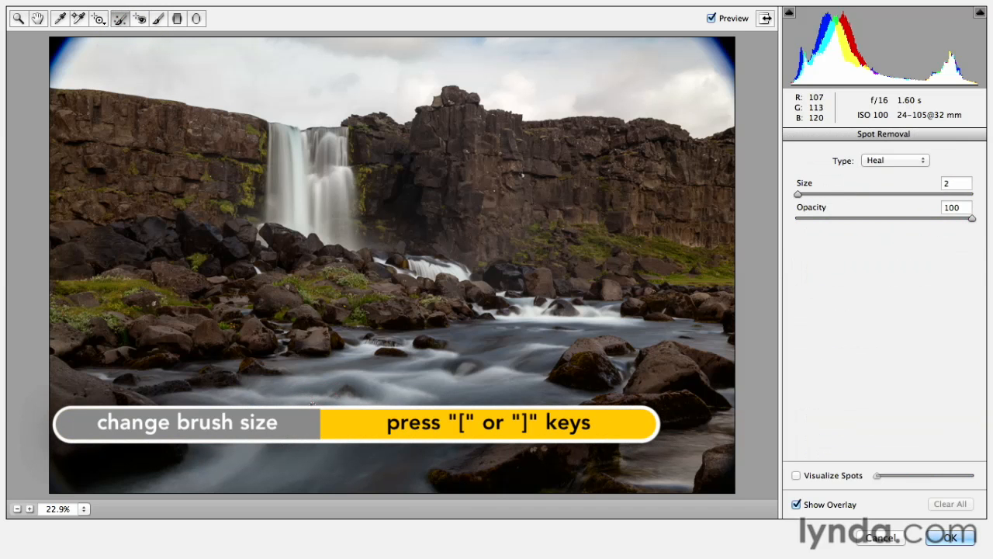
{"action": "left_click", "coordinate": [310, 405]}
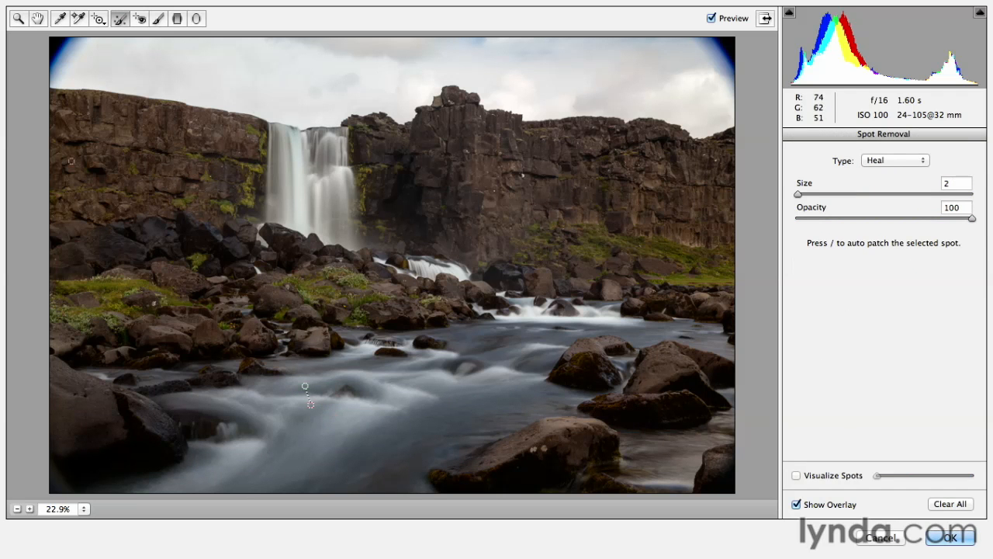
- Return to the Basic adjustments and set Clarity to +14 and Vibrance to +25
{"action": "left_click", "coordinate": [18, 20]}
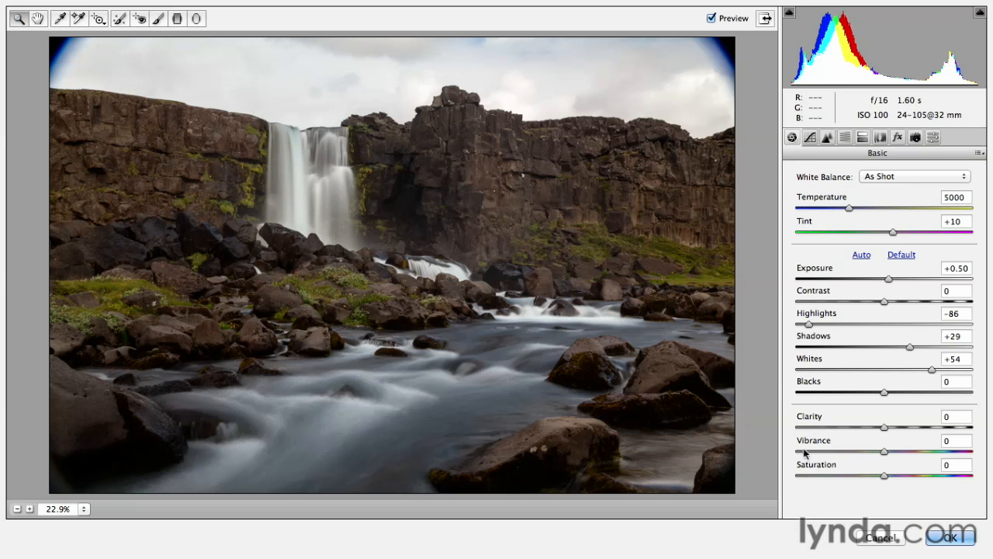
{"action": "left_click", "coordinate": [885, 429]}
{"action": "left_click_drag", "start_coordinate": [887, 432], "coordinate": [906, 454]}
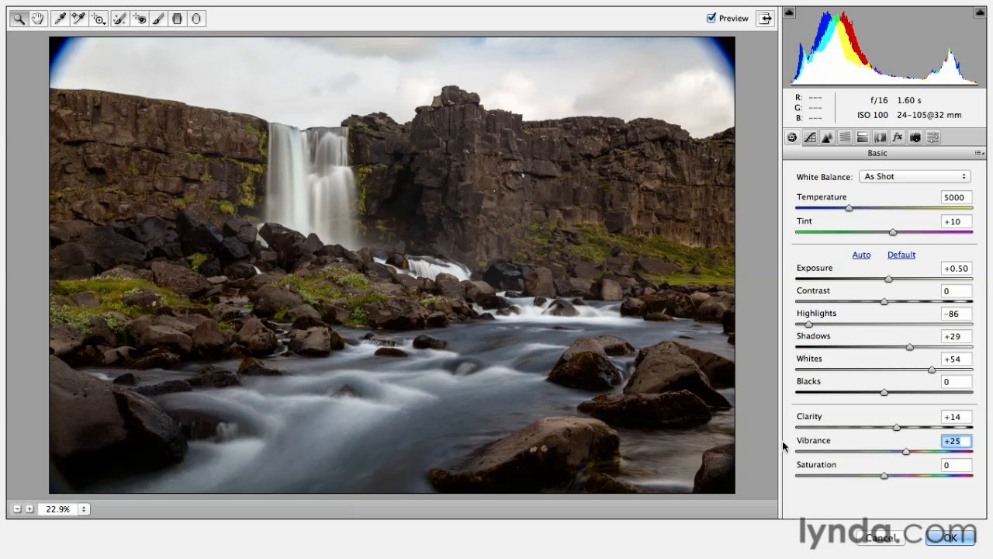
- Paint over the sky with an enlarged Adjustment Brush using Exposure -0.55, Contrast +12 and Highlights -17
{"action": "left_click", "coordinate": [158, 23]}
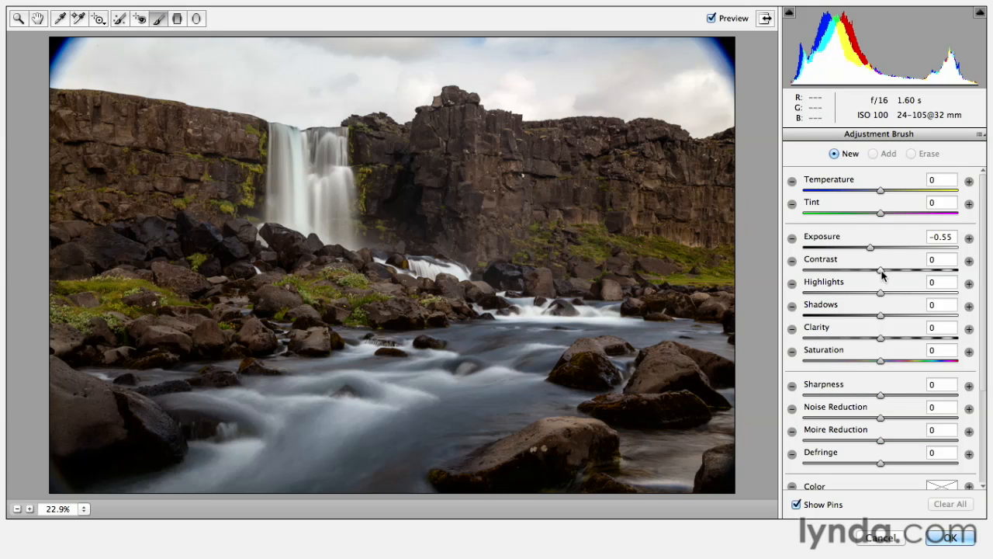
{"action": "mouse_move", "coordinate": [881, 273]}
{"action": "left_mouse_down"}
{"action": "mouse_move", "coordinate": [891, 273]}
{"action": "mouse_move", "coordinate": [868, 294]}
{"action": "left_mouse_up"}
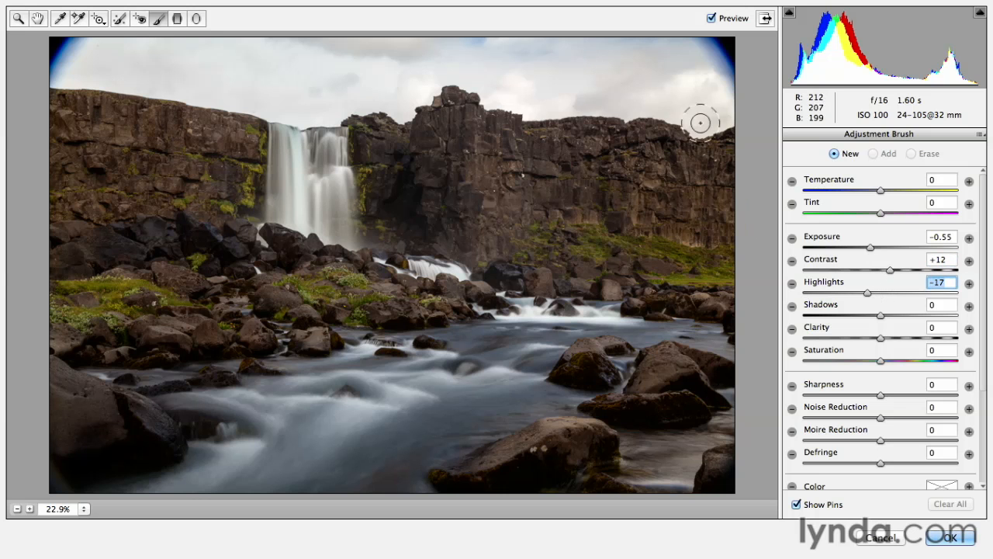
{"action": "key", "text": "bracketright"}
{"action": "key", "text": "bracketright"}
{"action": "key", "text": "bracketright"}
{"action": "key", "text": "bracketright"}
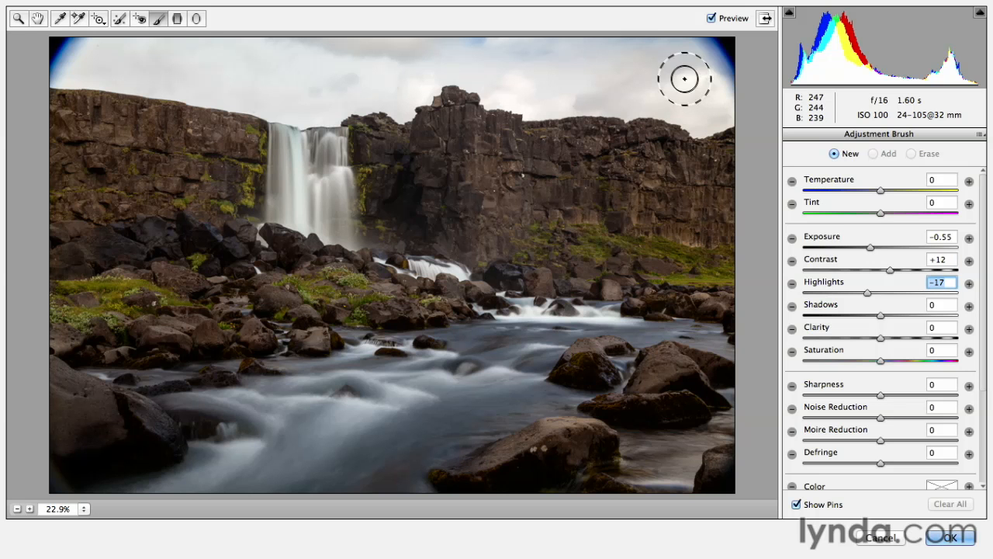
{"action": "mouse_move", "coordinate": [701, 91]}
{"action": "left_mouse_down"}
{"action": "mouse_move", "coordinate": [663, 60]}
{"action": "mouse_move", "coordinate": [719, 104]}
{"action": "mouse_move", "coordinate": [689, 71]}
{"action": "mouse_move", "coordinate": [603, 51]}
{"action": "mouse_move", "coordinate": [507, 56]}
{"action": "mouse_move", "coordinate": [591, 65]}
{"action": "mouse_move", "coordinate": [528, 77]}
{"action": "mouse_move", "coordinate": [570, 78]}
{"action": "mouse_move", "coordinate": [412, 36]}
{"action": "mouse_move", "coordinate": [316, 59]}
{"action": "mouse_move", "coordinate": [424, 60]}
{"action": "mouse_move", "coordinate": [369, 77]}
{"action": "mouse_move", "coordinate": [276, 77]}
{"action": "mouse_move", "coordinate": [204, 58]}
{"action": "mouse_move", "coordinate": [296, 69]}
{"action": "mouse_move", "coordinate": [94, 59]}
{"action": "mouse_move", "coordinate": [250, 80]}
{"action": "mouse_move", "coordinate": [643, 49]}
{"action": "left_mouse_up"}
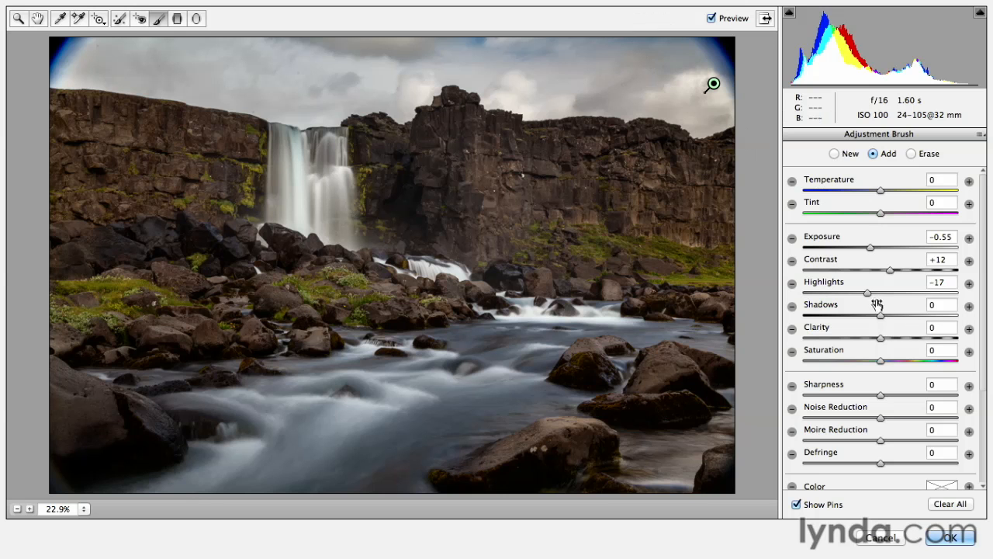
- Refine the sky adjustment to Exposure -0.40, Contrast +3 and Highlights -10, and apply the Camera Raw toning
{"action": "mouse_move", "coordinate": [867, 295]}
{"action": "left_mouse_down"}
{"action": "mouse_move", "coordinate": [887, 273]}
{"action": "mouse_move", "coordinate": [875, 251]}
{"action": "left_mouse_up"}
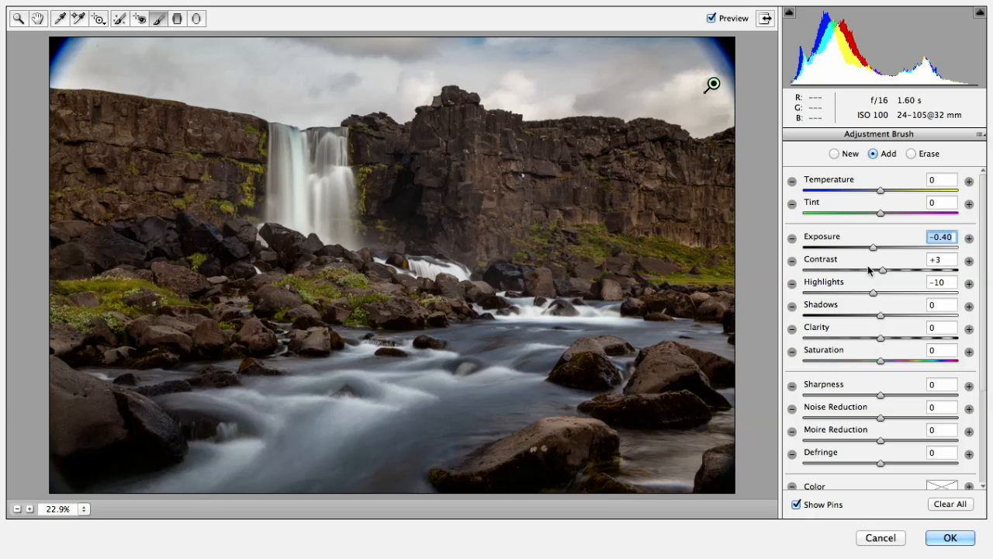
{"action": "left_click", "coordinate": [950, 538]}
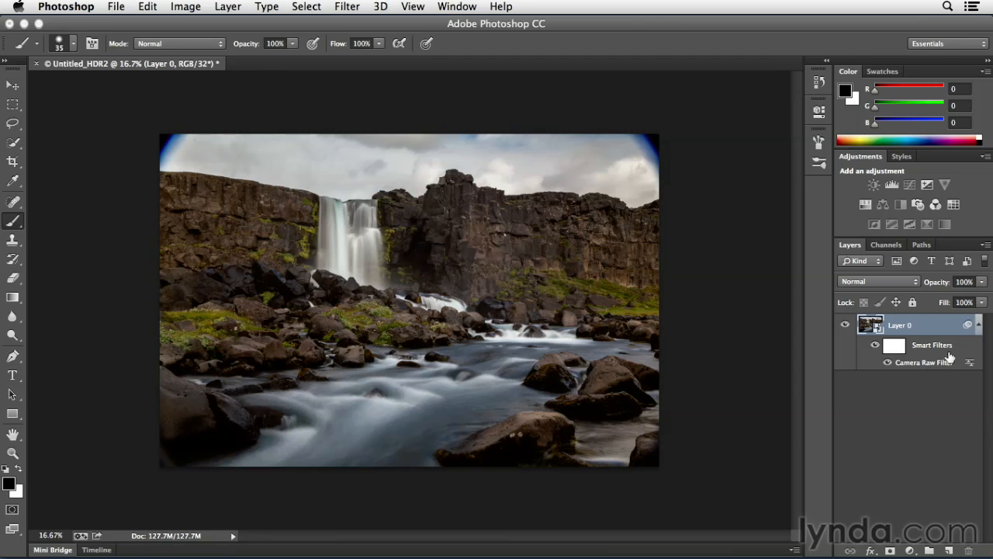
- Hide and show the Camera Raw smart filter on Layer 0 to compare the image without and with it
{"action": "double_click", "coordinate": [889, 364]}
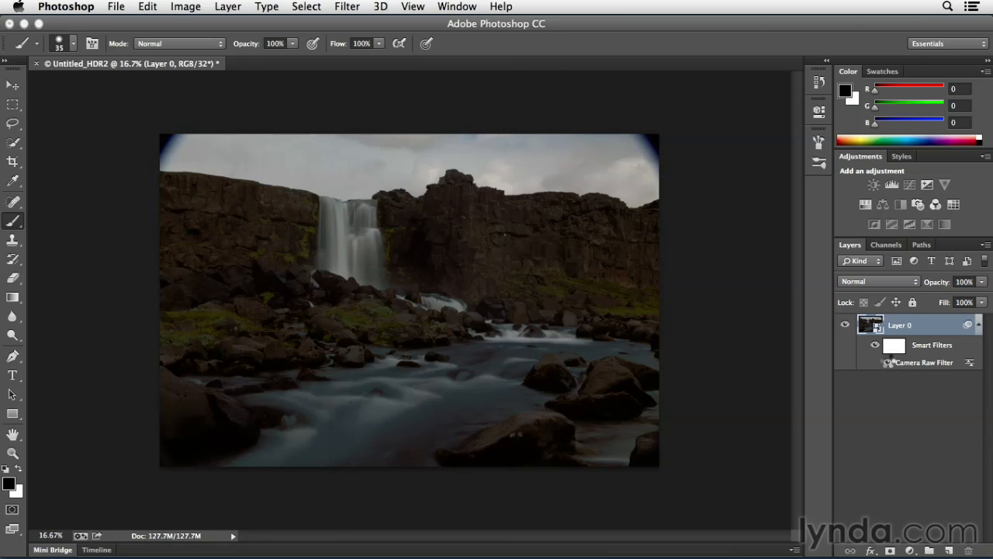
{"action": "left_click", "coordinate": [889, 362]}
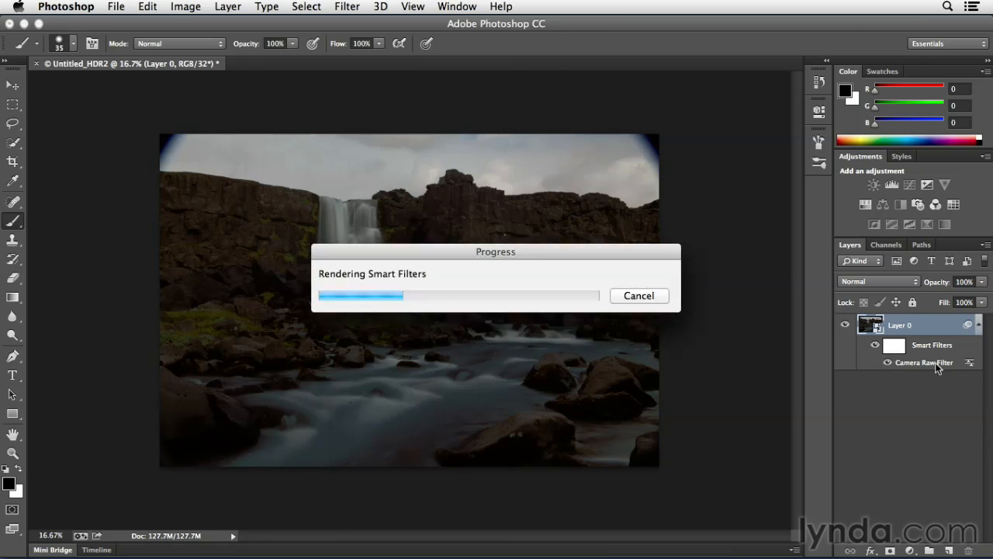